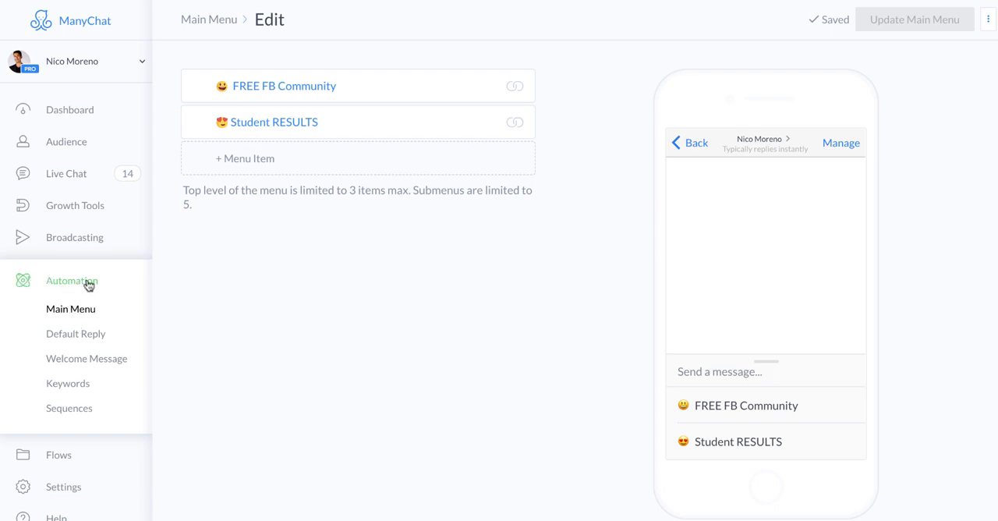
Go to the Main Menu overview in the automation section and review its description
click(58, 283)
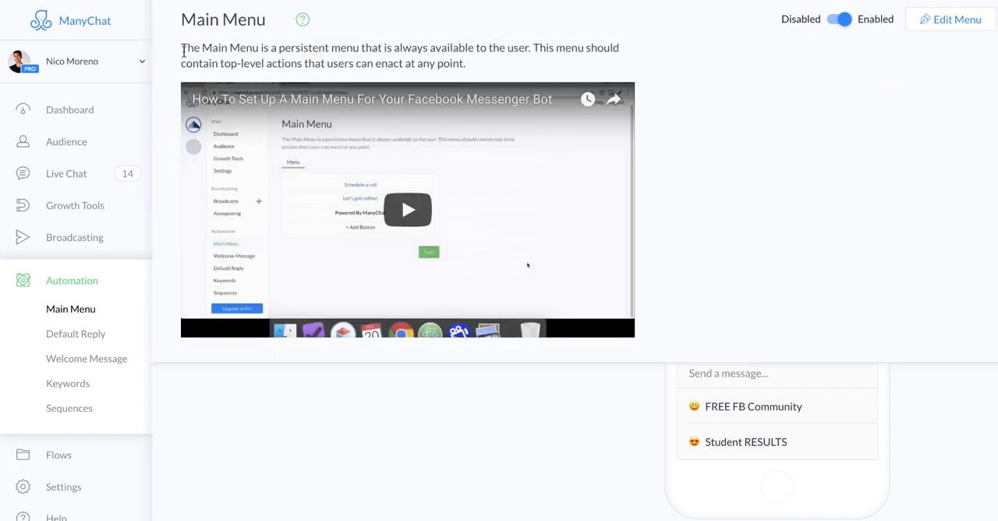
drag(183, 48, 525, 50)
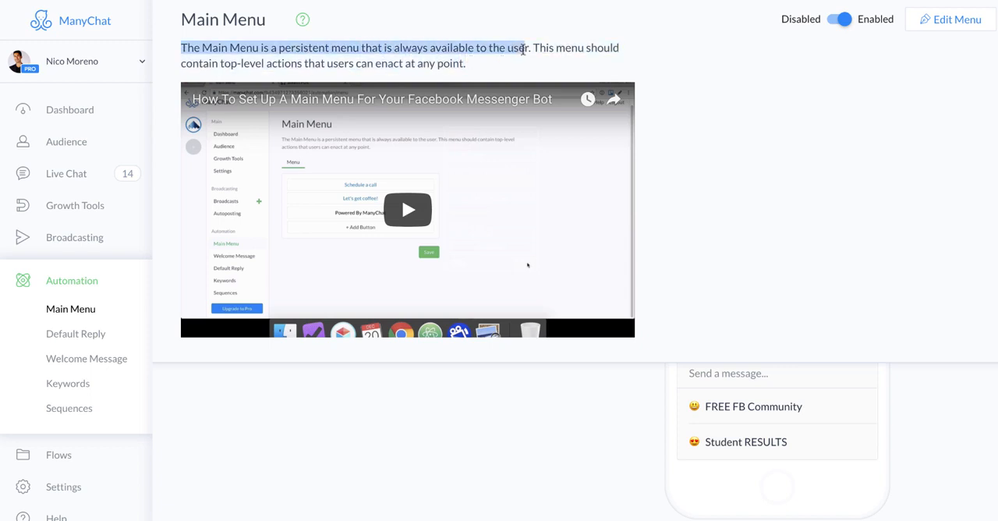
click(446, 376)
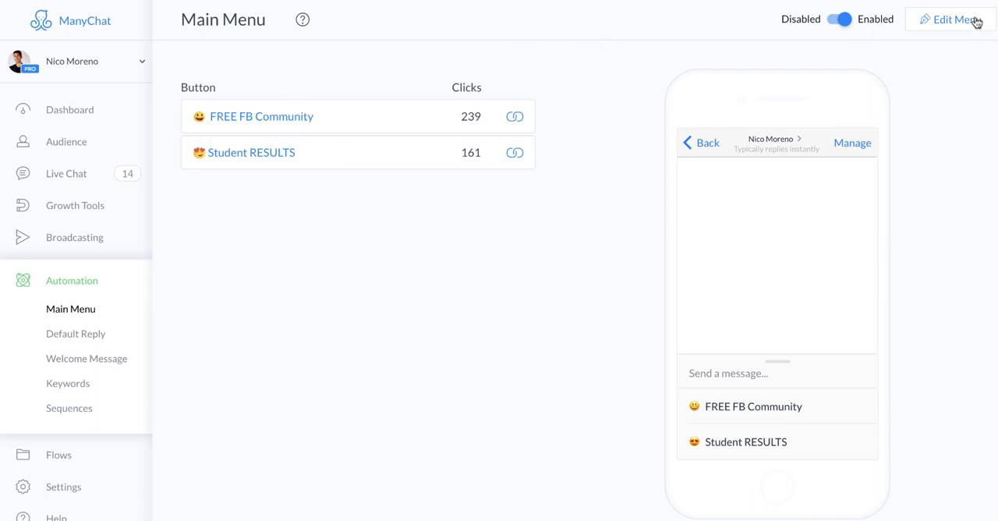
Open the Main Menu for editing, check the item limits, and add a third top-level menu item
click(948, 27)
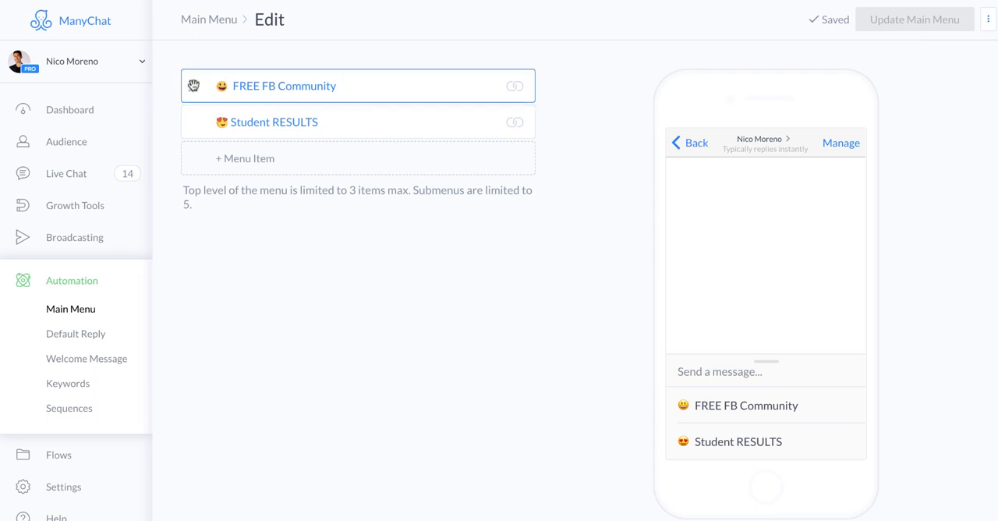
drag(204, 200, 204, 202)
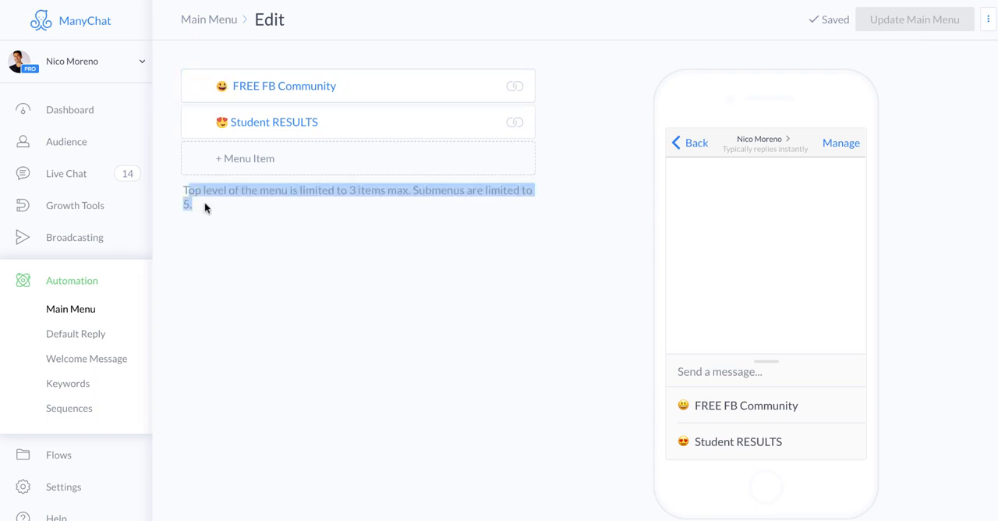
click(245, 200)
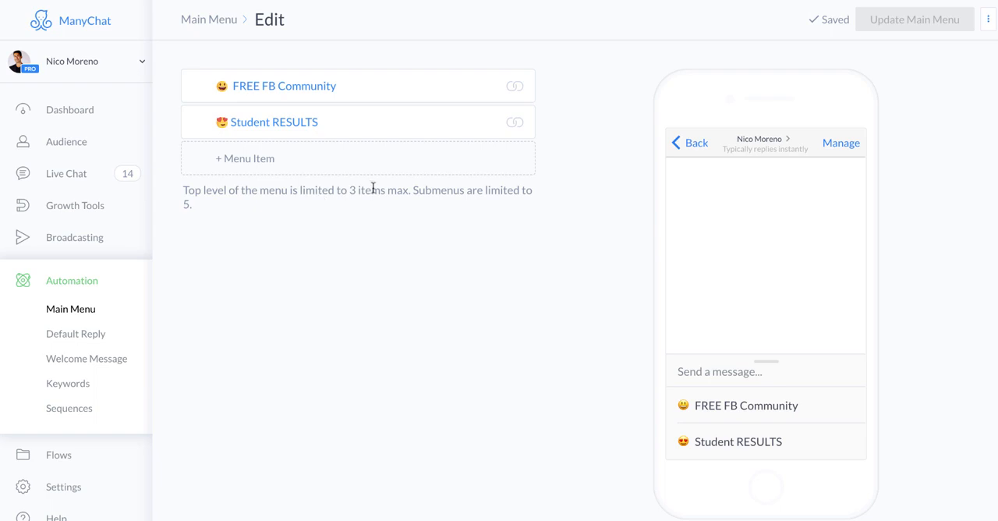
click(243, 161)
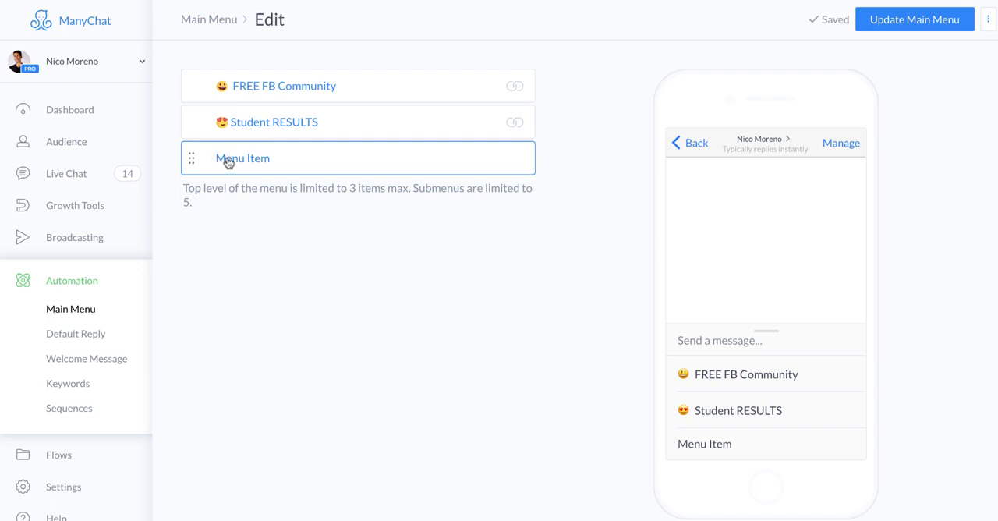
Rename the new third menu item to "Subscribe on YouTube"
click(257, 161)
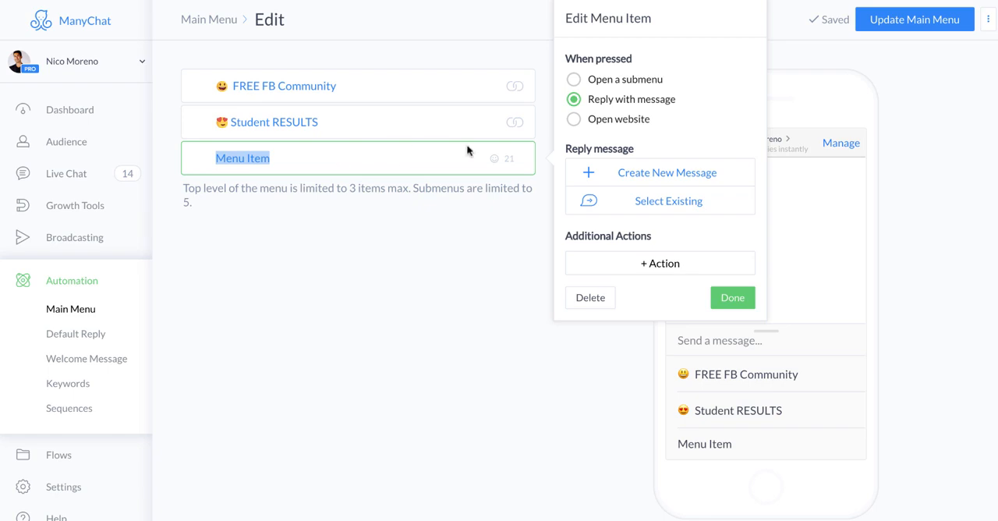
click(493, 158)
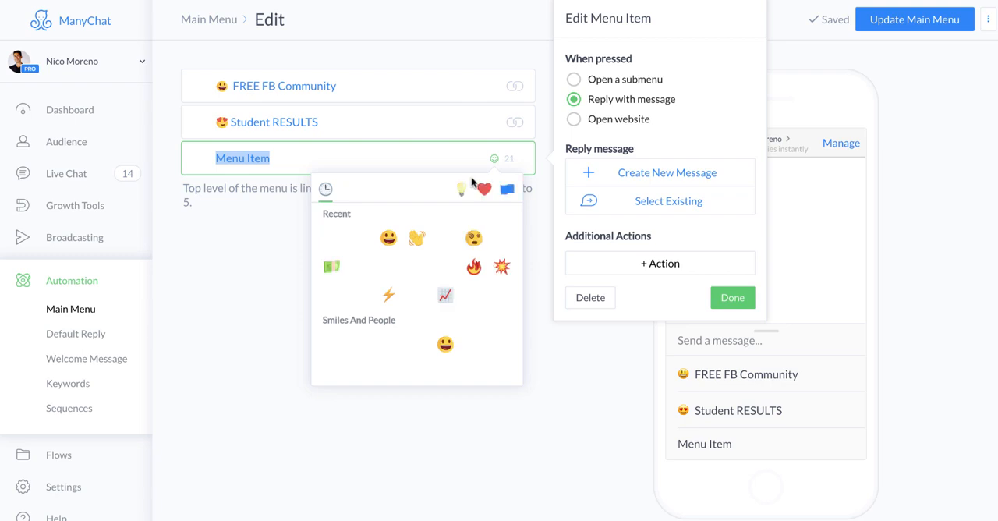
click(256, 165)
double_click(262, 158)
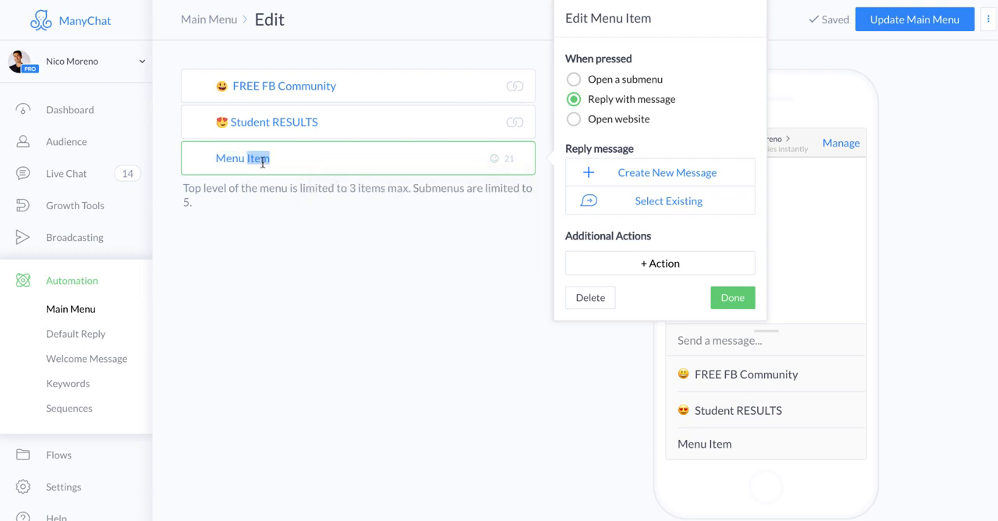
click(262, 159)
triple_click(262, 158)
text(Subscribe on Y)
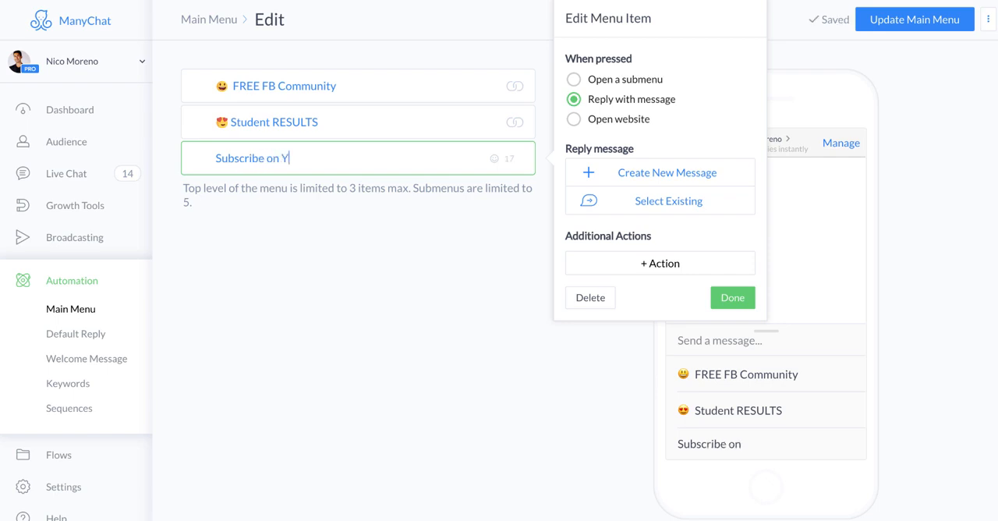
text(ouTube)
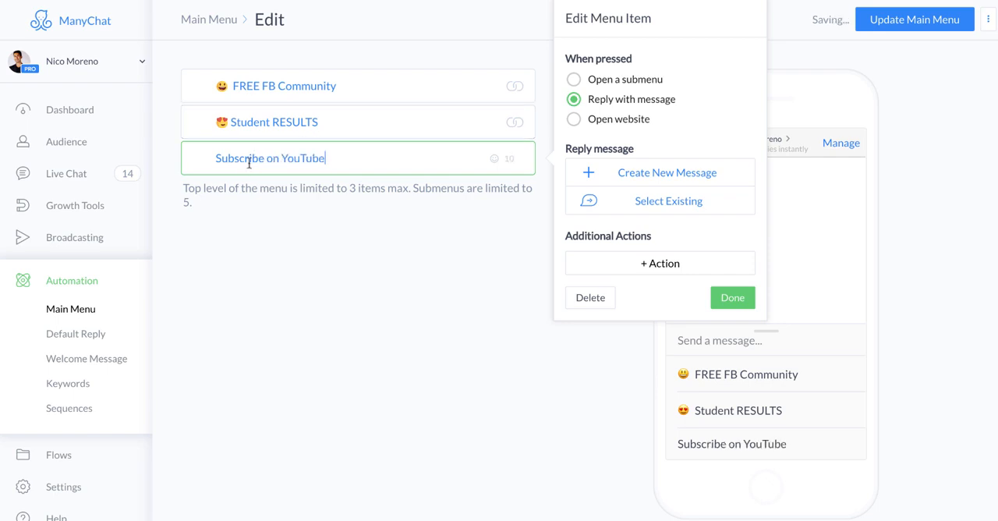
Insert the movie camera emoji in front of the name "Subscribe on YouTube"
click(493, 158)
click(461, 196)
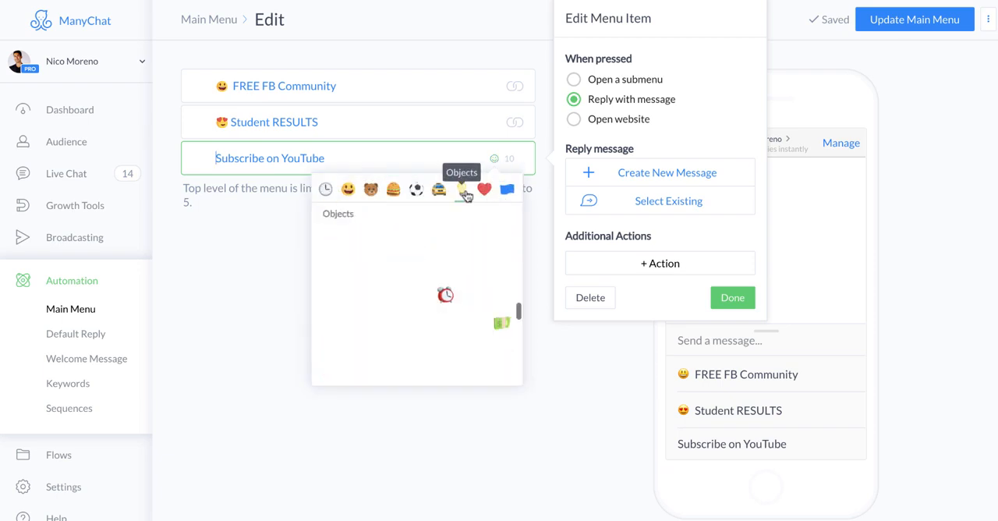
click(445, 267)
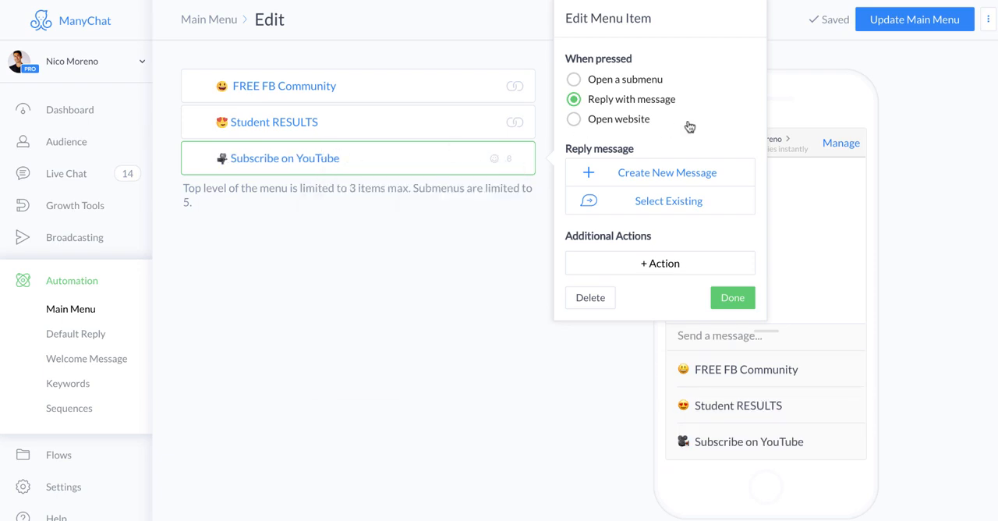
Try making Subscribe on YouTube open a submenu, with menu items nested two levels deep beneath it
click(574, 81)
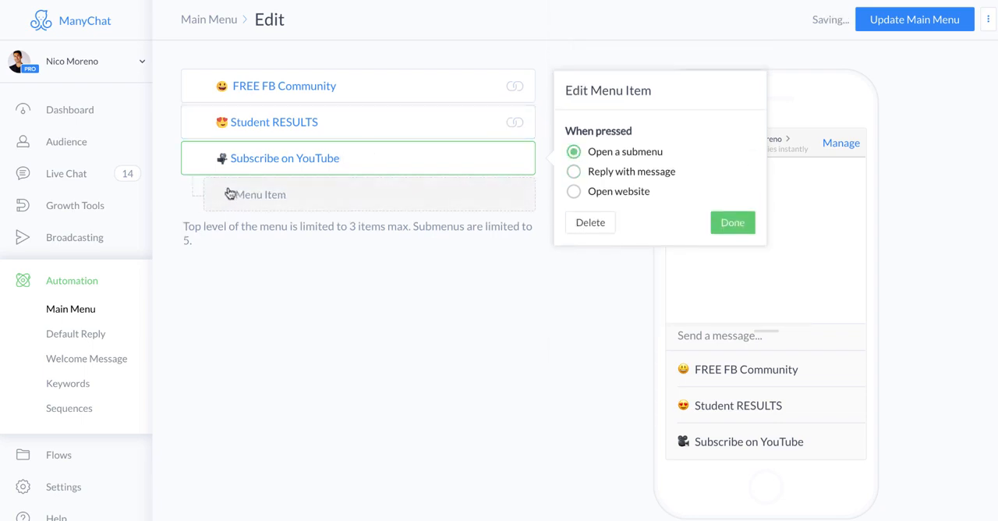
click(261, 196)
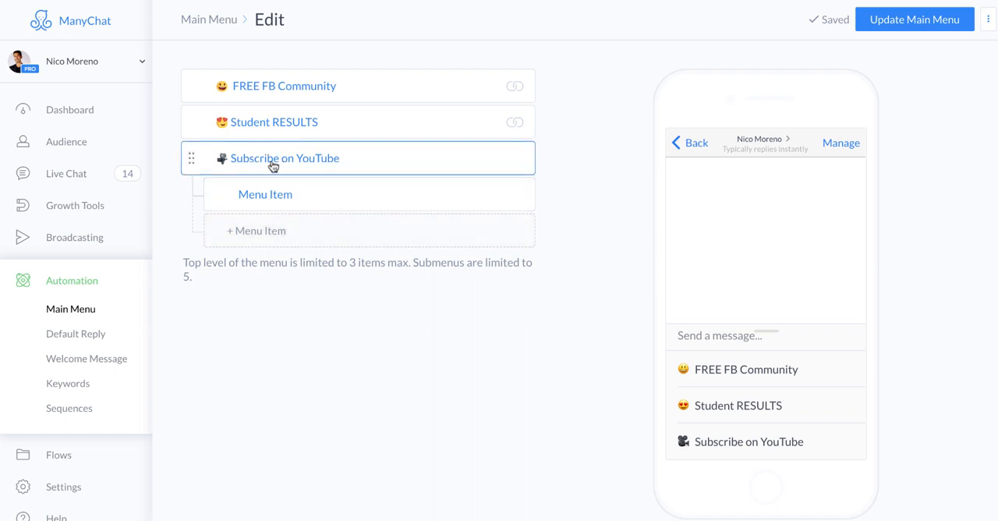
click(270, 200)
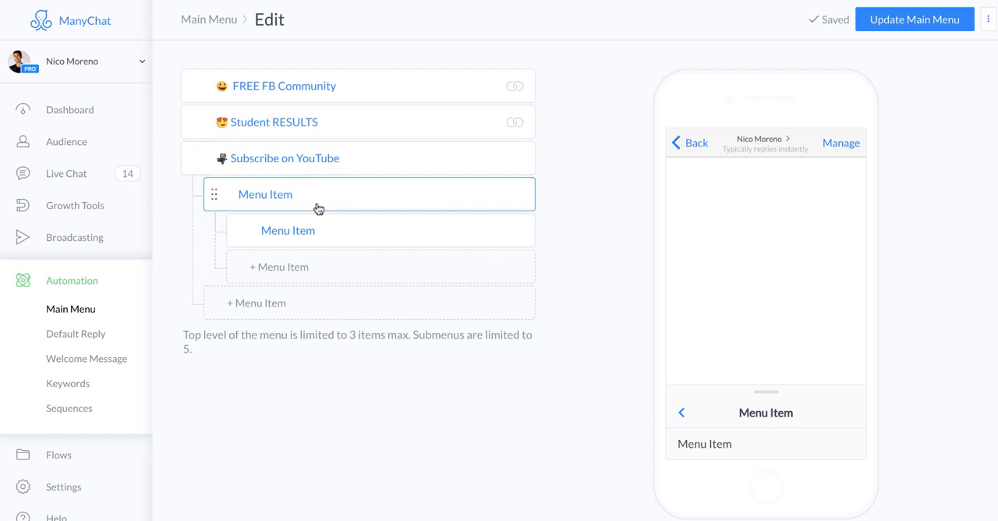
click(341, 232)
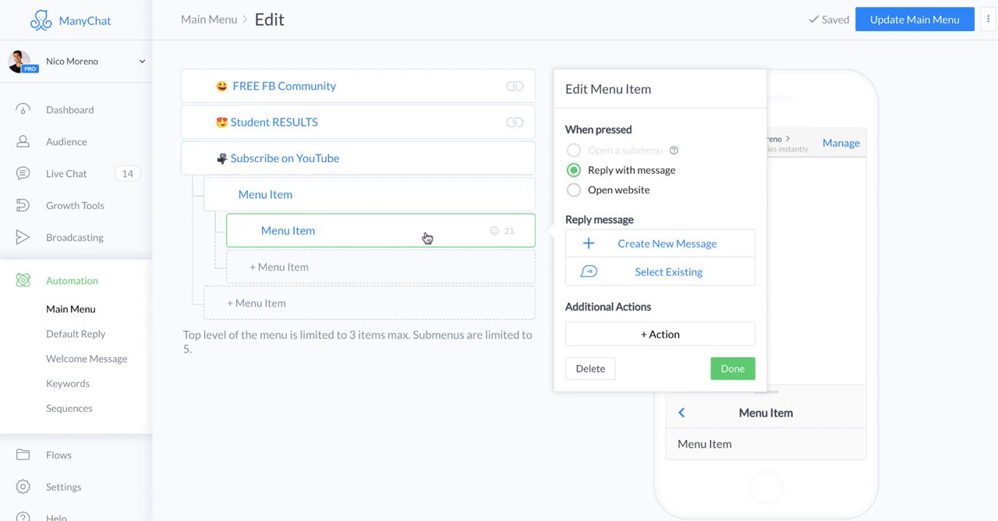
click(548, 53)
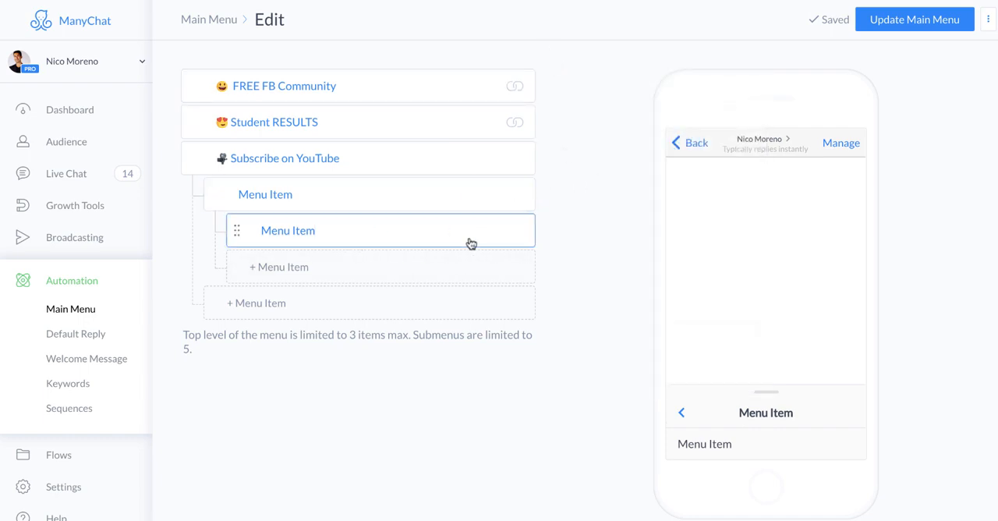
Create a new blank reply message for the innermost menu item and return to the Main Menu editor
click(281, 227)
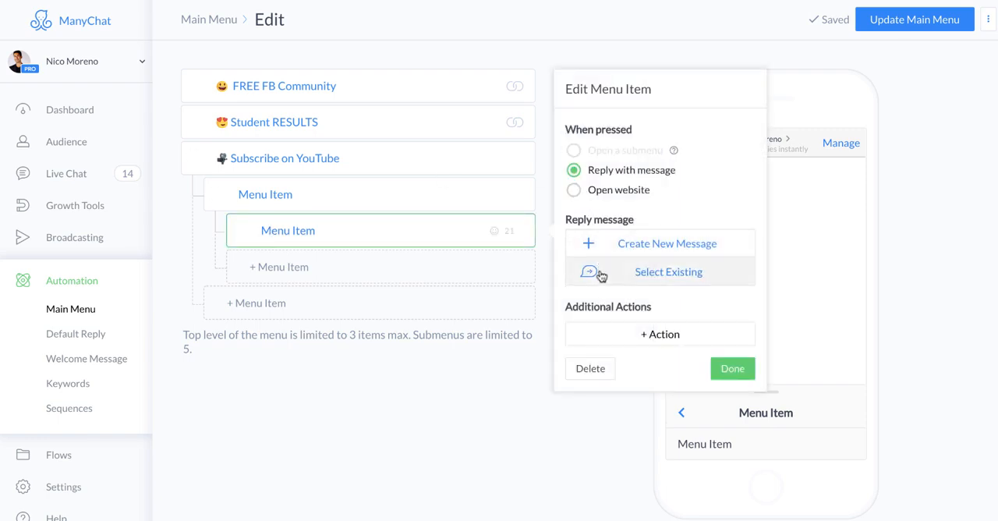
click(656, 255)
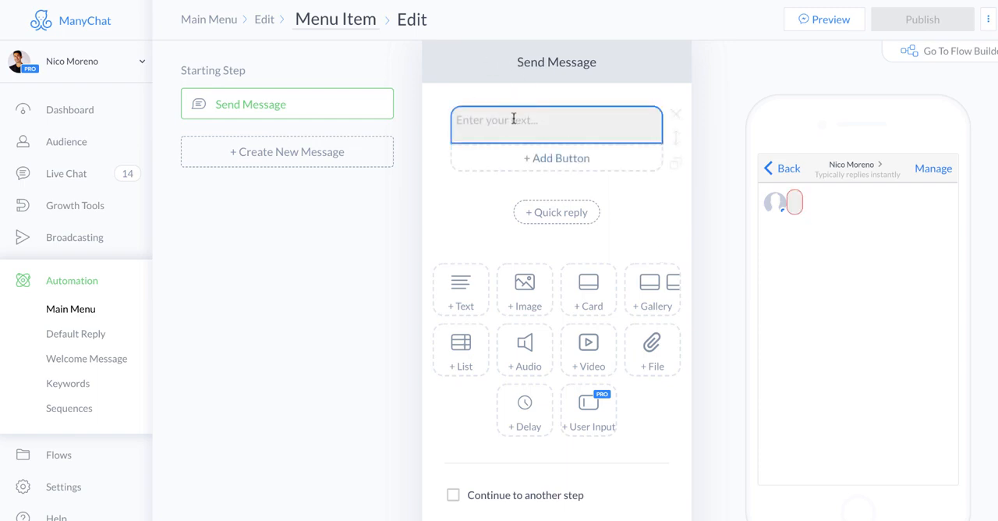
click(514, 119)
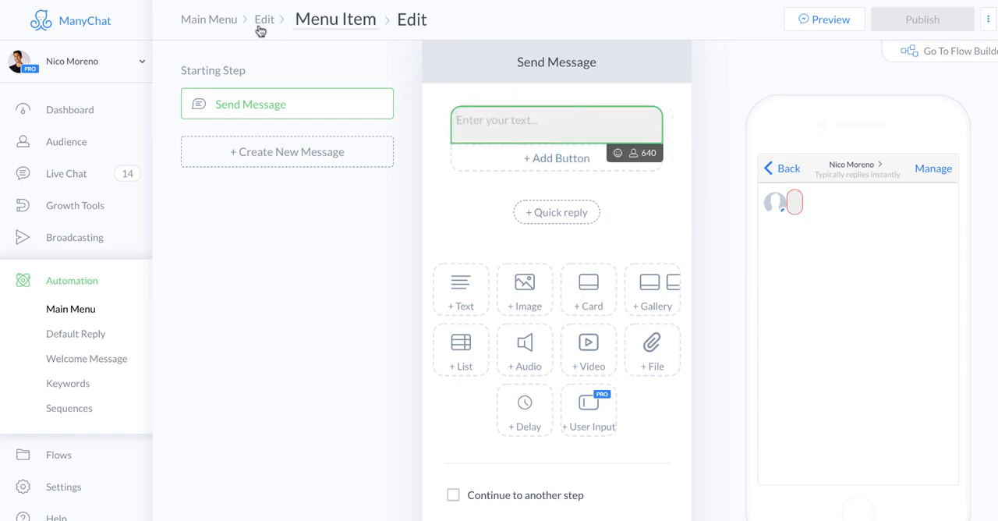
click(355, 26)
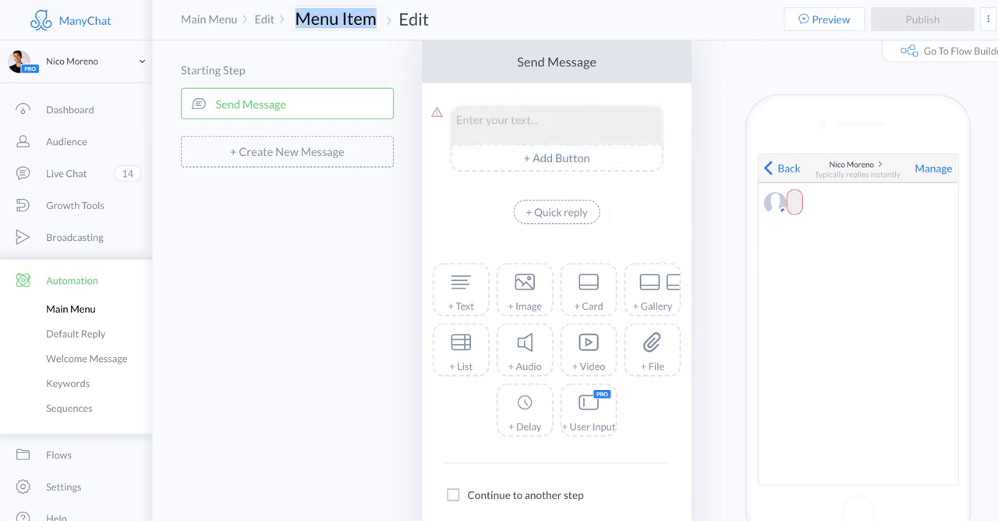
click(262, 22)
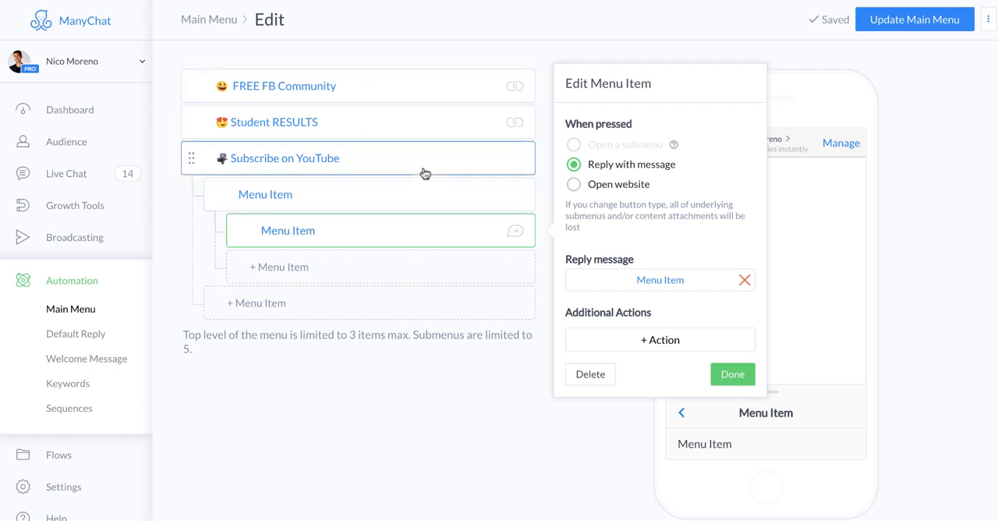
Delete both nested menu items under Subscribe on YouTube
click(590, 374)
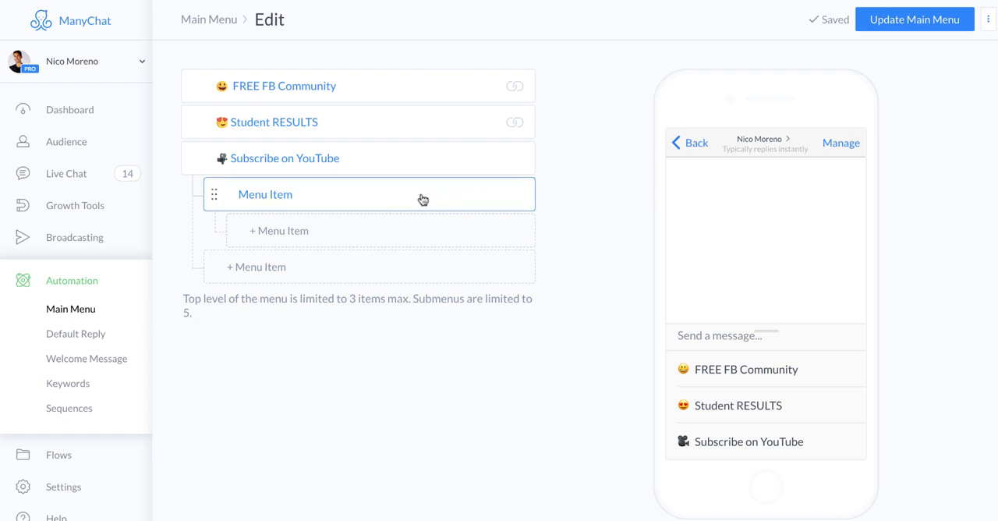
click(372, 199)
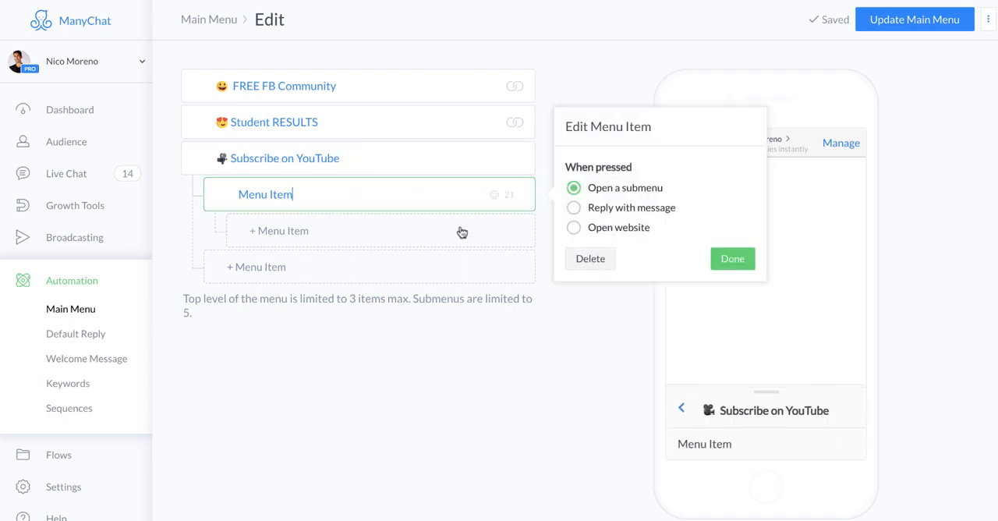
click(591, 260)
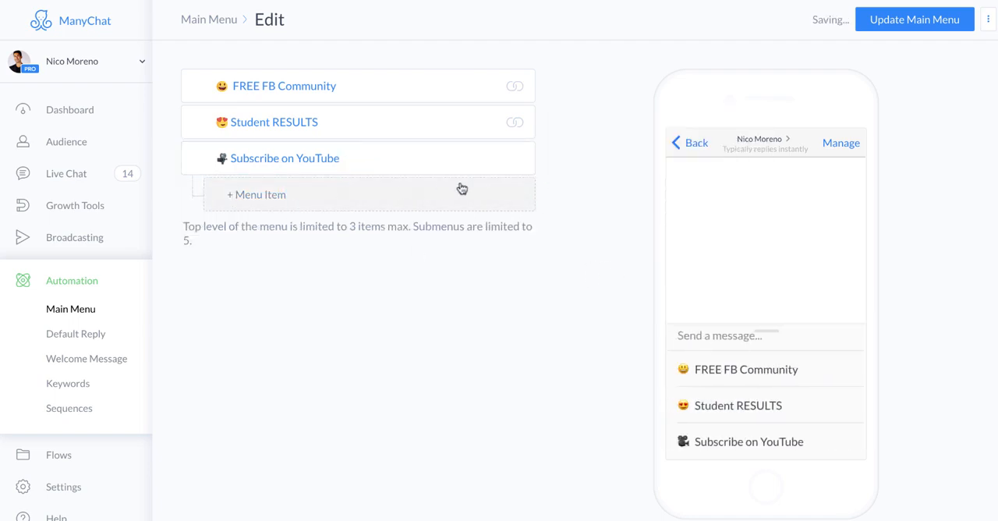
Add one submenu item under Subscribe on YouTube and review the parent item's options
click(407, 195)
click(461, 153)
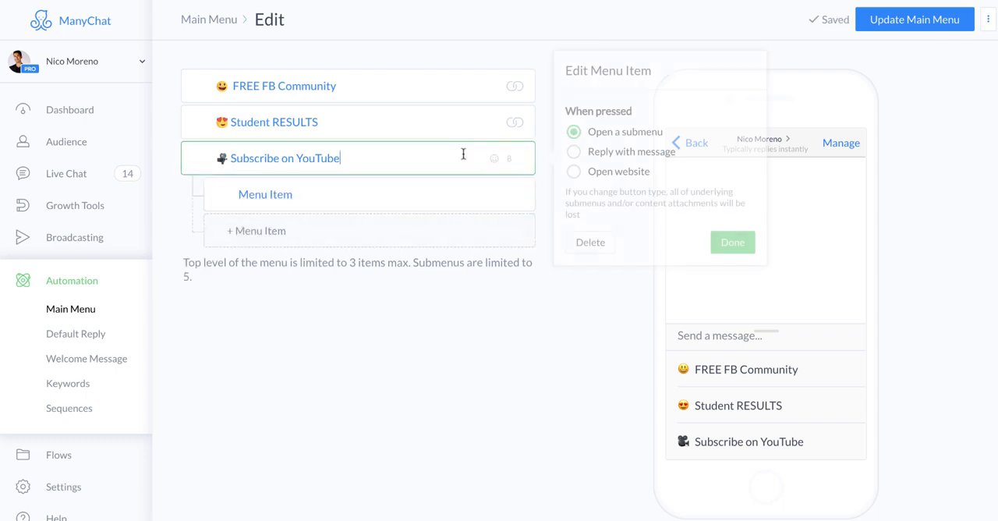
click(481, 186)
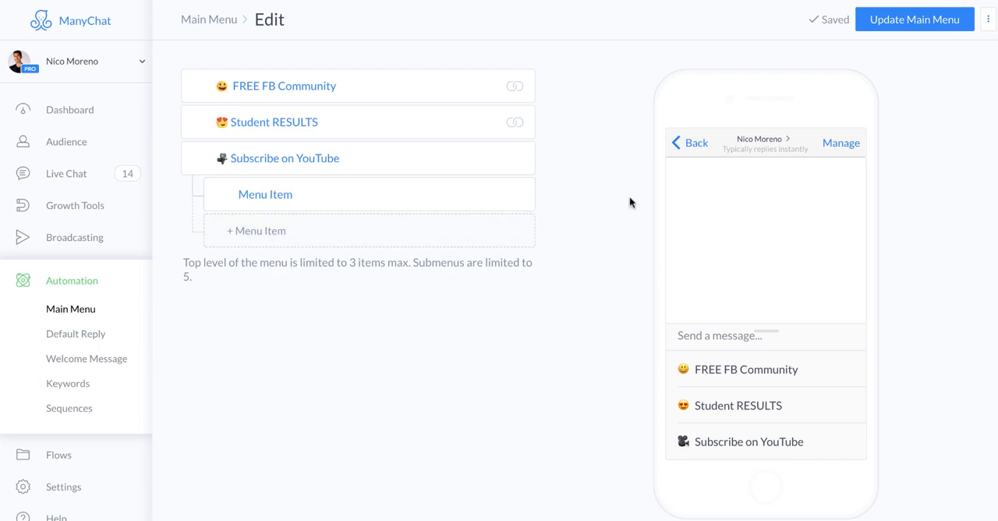
Set Subscribe on YouTube to open a website, using the copied channel link ending in "?sub_confirmation=1"
click(408, 158)
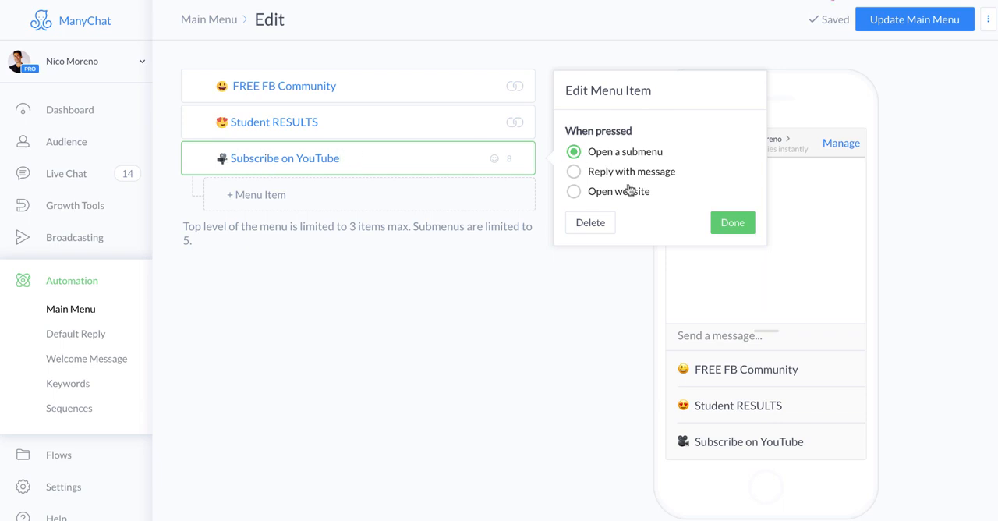
click(573, 193)
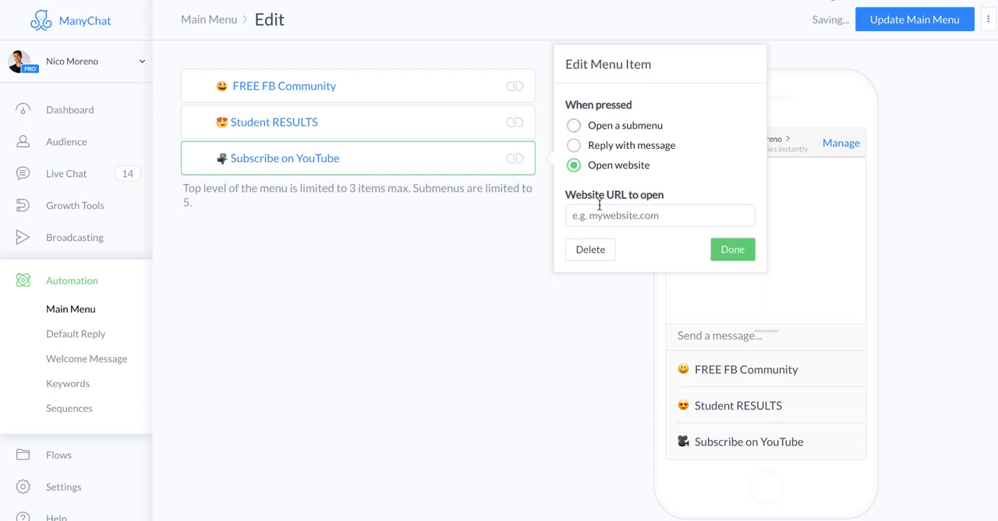
click(596, 215)
key(ctrl+v)
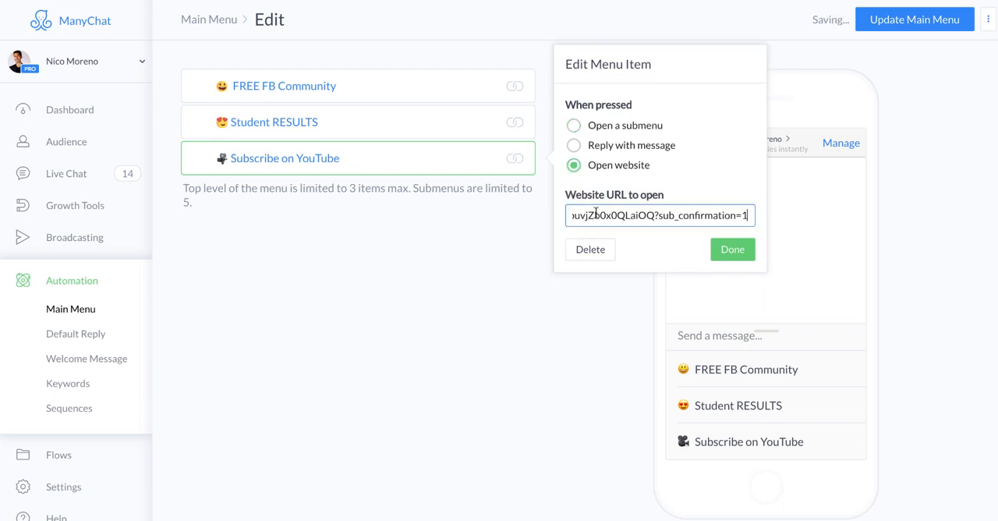
click(729, 250)
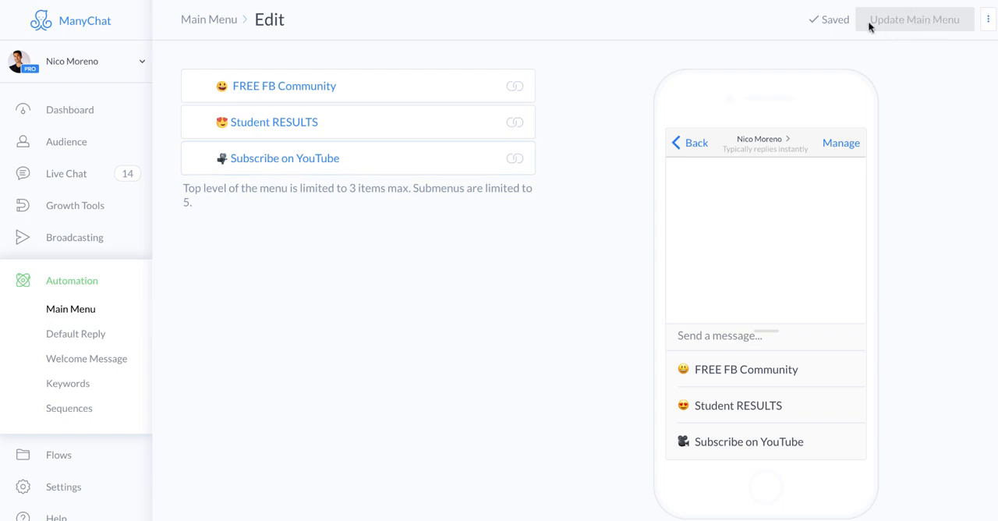
Try reordering the top-level menu items, then restore the order FREE FB Community, Student RESULTS, Subscribe on YouTube
drag(192, 156, 196, 67)
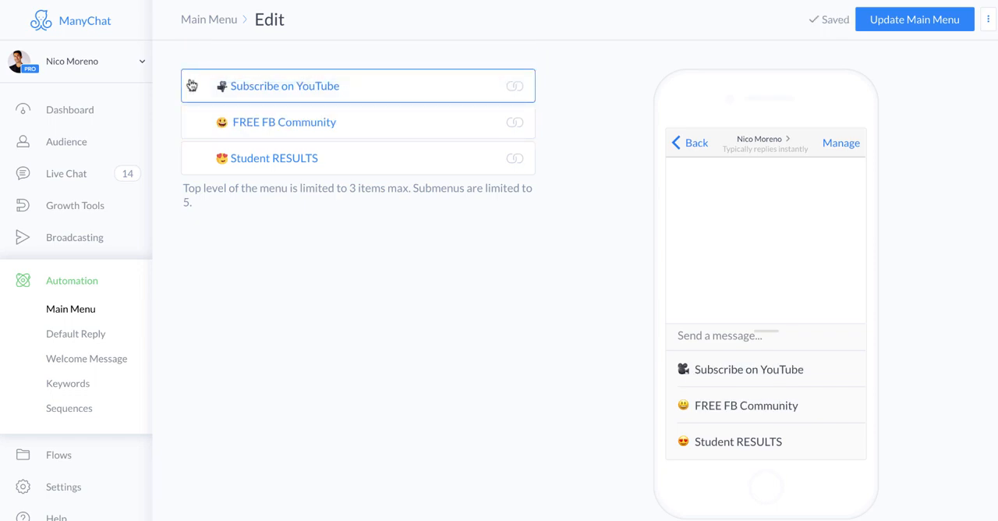
drag(192, 123, 189, 172)
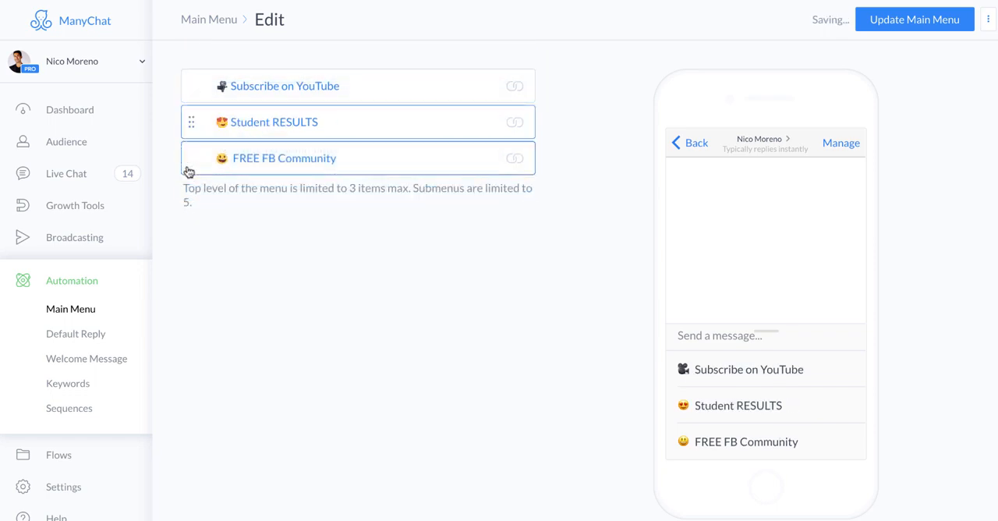
drag(192, 78, 189, 158)
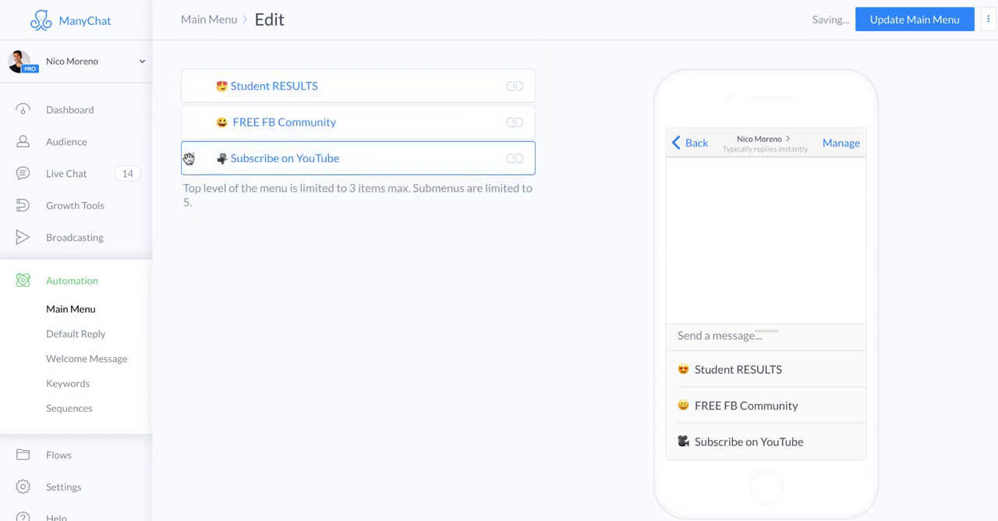
drag(189, 85, 190, 121)
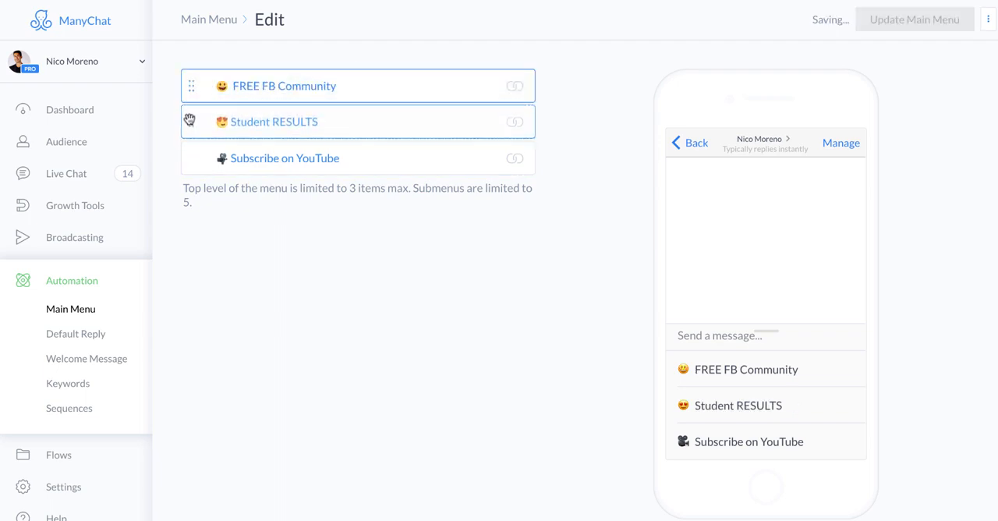